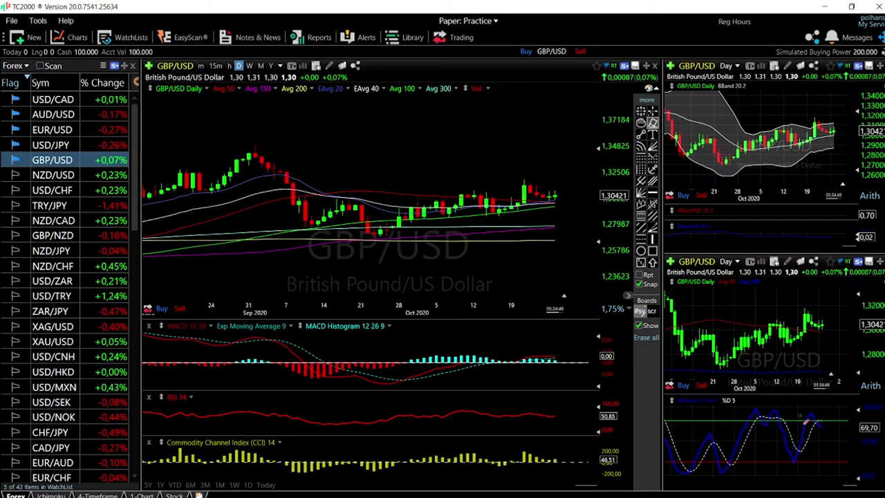
# Examine the latest candles against the moving averages and Bollinger Bands on the GBP/USD daily charts
pyautogui.click(641, 112)
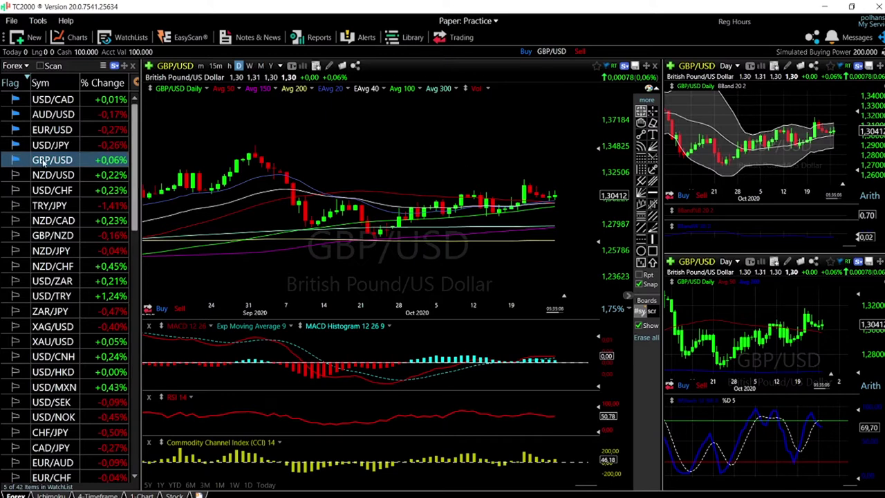
pyautogui.scroll(2, 561, 214)
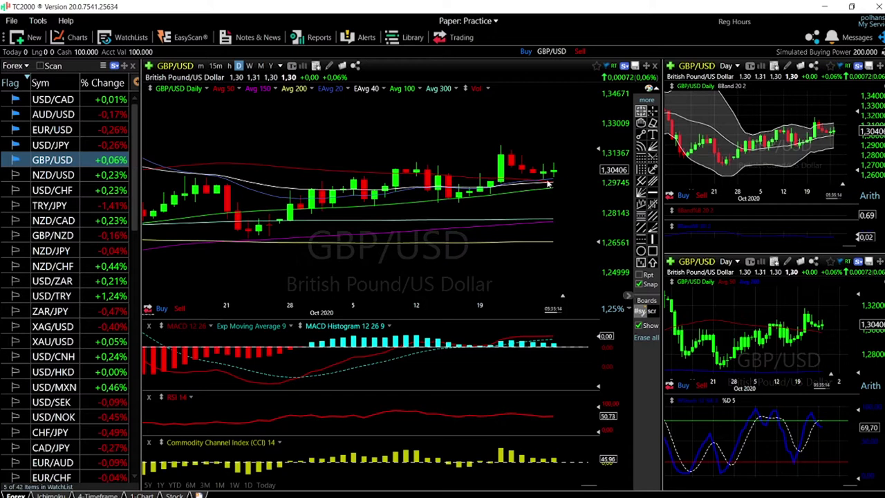
pyautogui.scroll(-1, 575, 174)
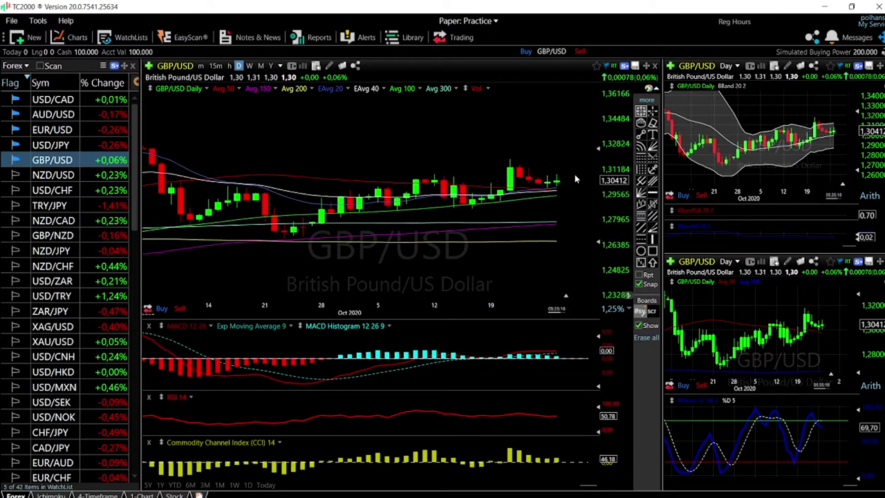
pyautogui.scroll(-1, 564, 205)
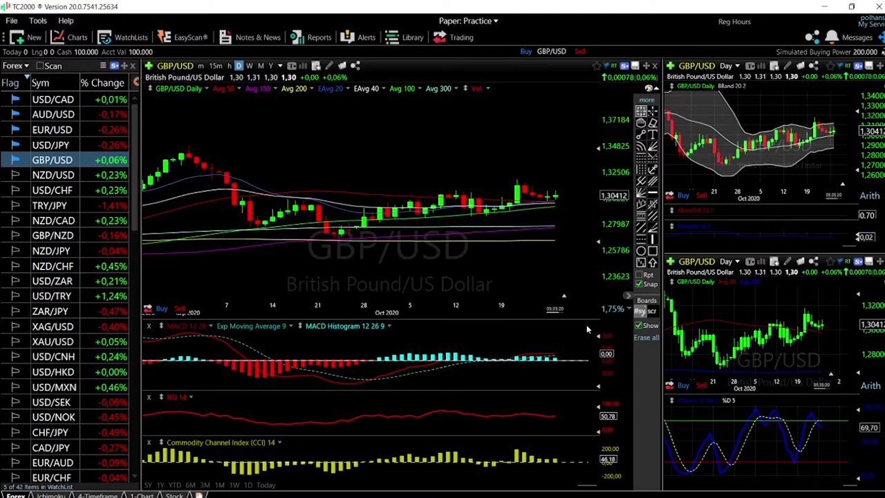
pyautogui.scroll(1, 587, 329)
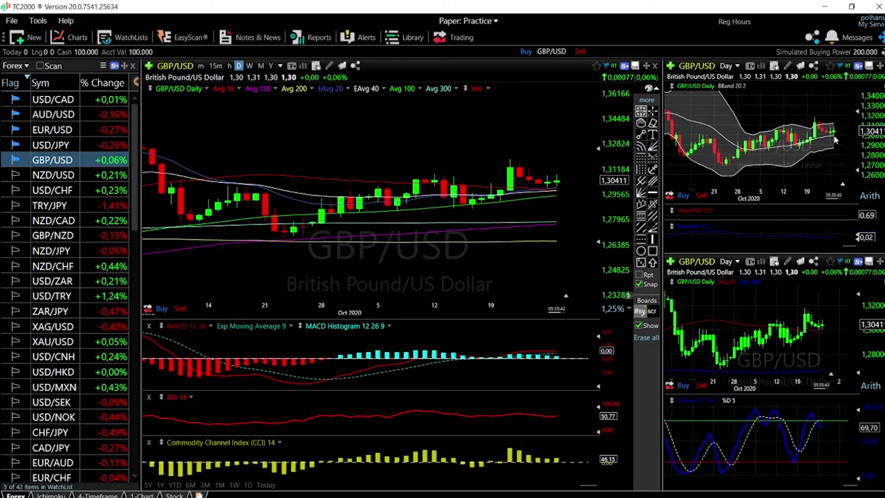
pyautogui.scroll(3, 833, 142)
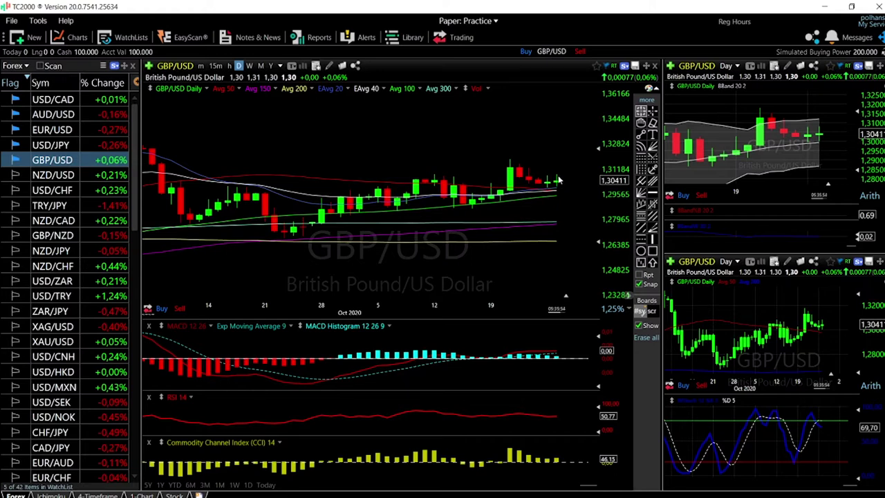
pyautogui.scroll(-1, 564, 193)
pyautogui.scroll(-1, 564, 193)
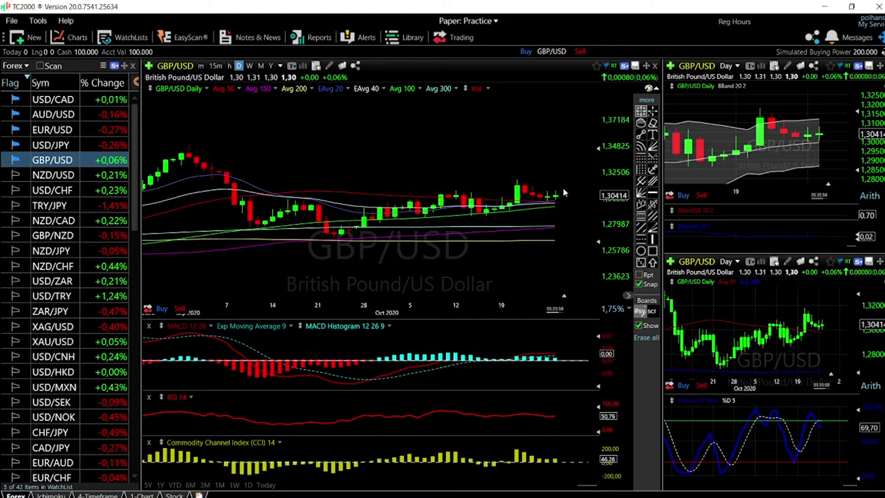
pyautogui.scroll(2, 563, 193)
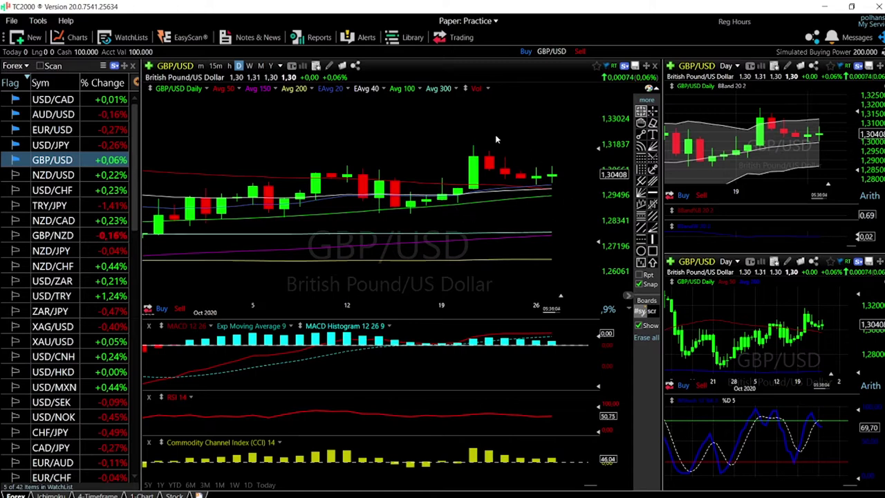
pyautogui.scroll(-2, 576, 204)
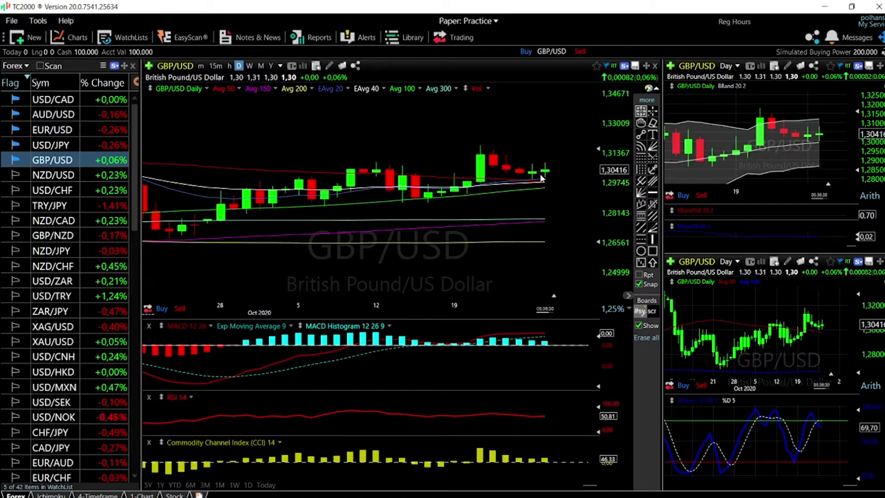
pyautogui.scroll(-2, 553, 194)
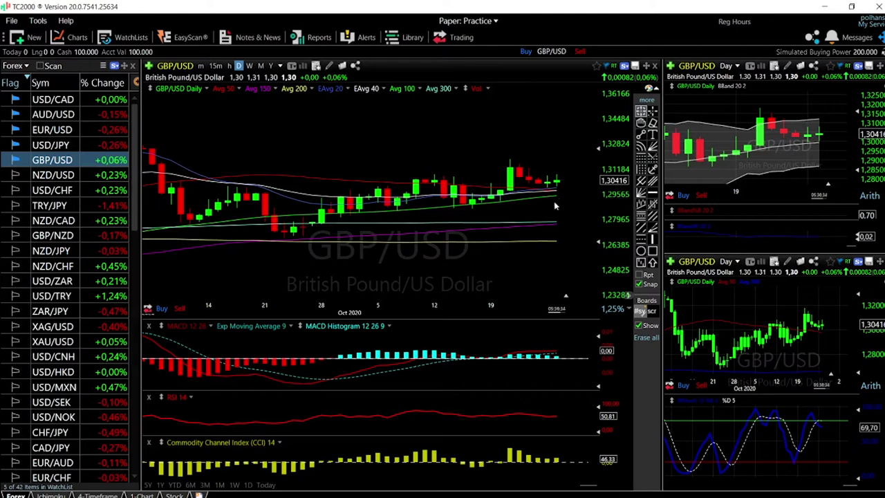
# Check GBP/USD values at the 100- and 300-period averages on the latest candle, and draw a horizontal line at the recent high, about 1,3177
pyautogui.click(557, 196)
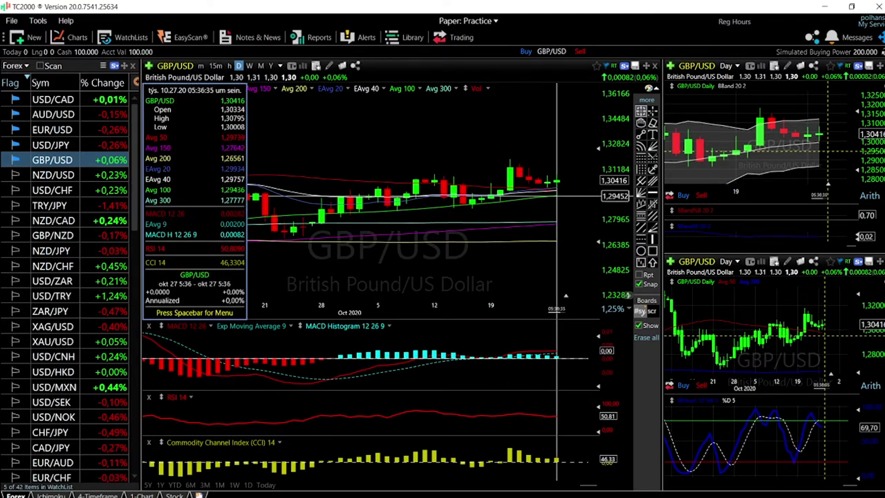
pyautogui.click(557, 197)
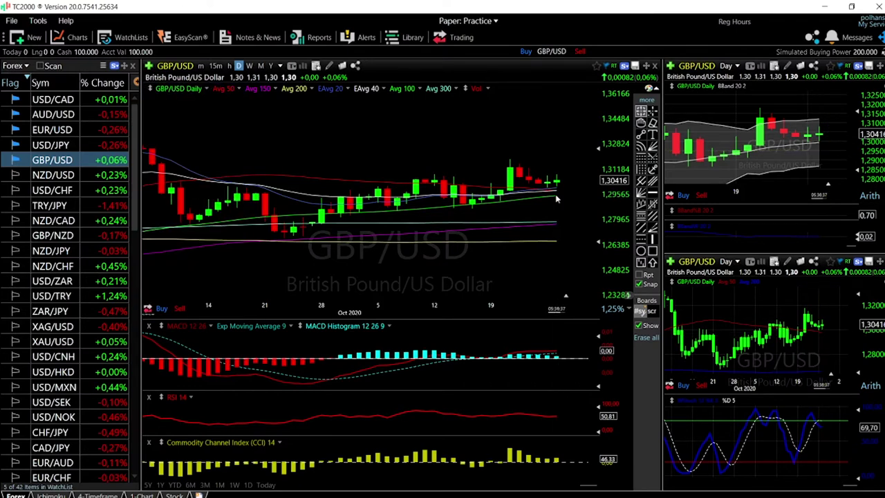
pyautogui.click(556, 200)
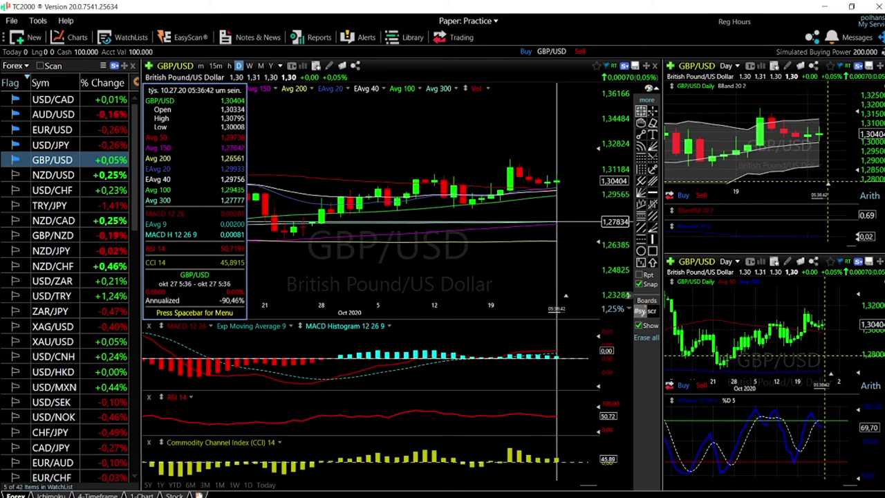
pyautogui.click(557, 221)
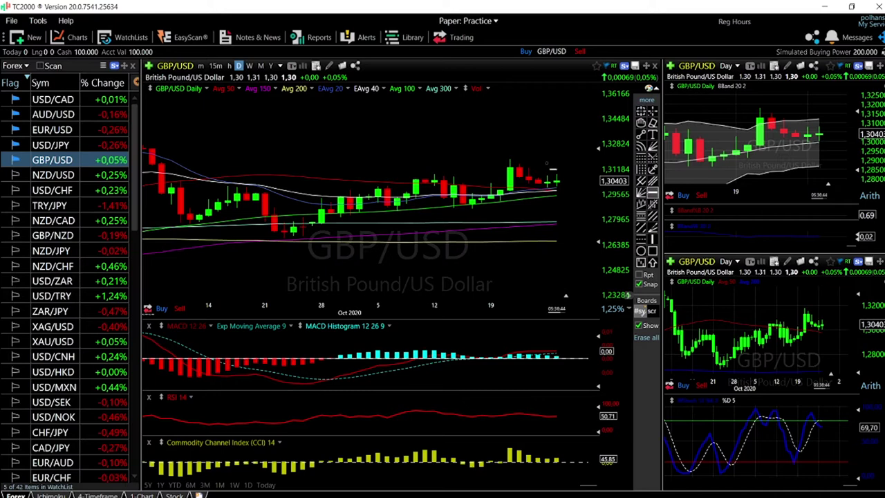
pyautogui.click(515, 164)
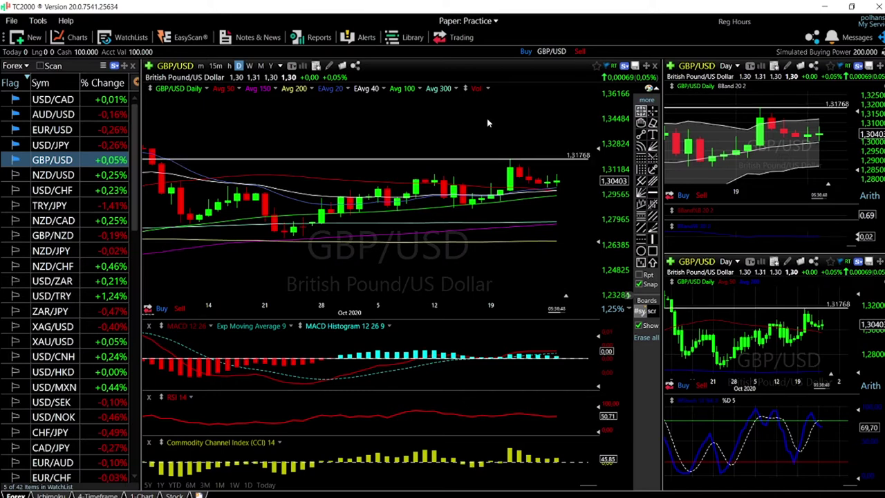
# Open the USD/JPY daily chart and examine the price action within the descending channel since May
pyautogui.click(56, 145)
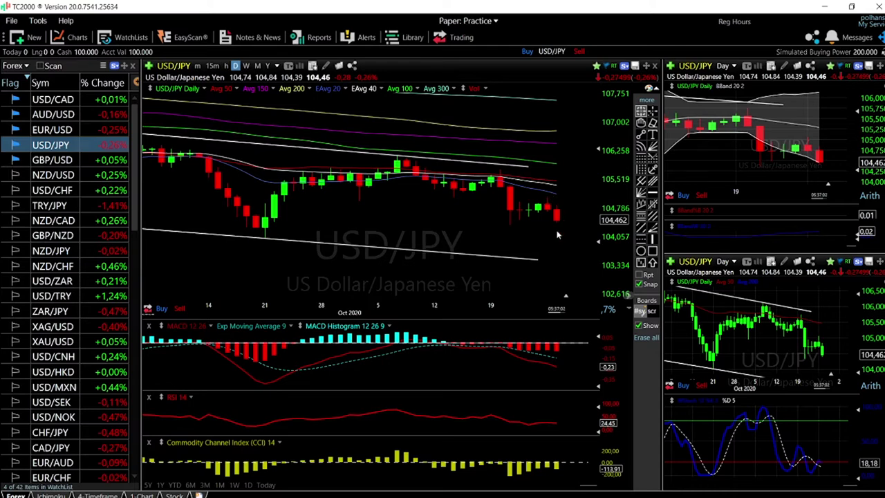
pyautogui.scroll(-1, 557, 260)
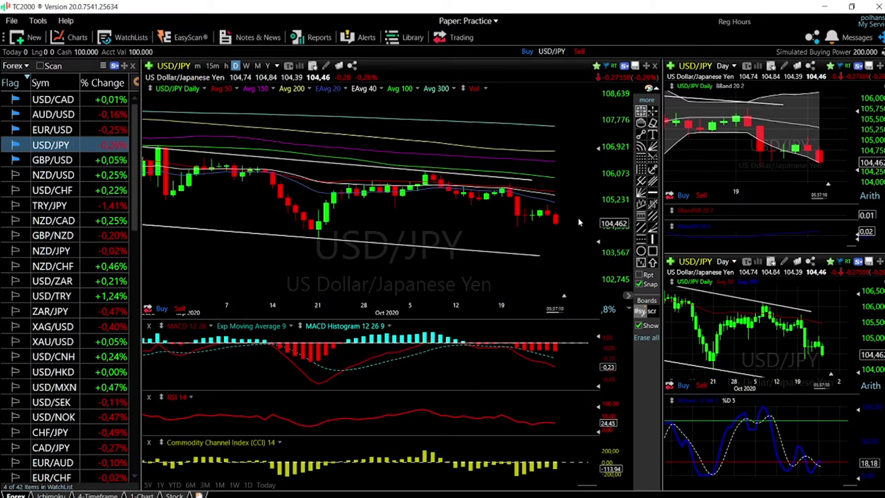
pyautogui.scroll(-1, 564, 222)
pyautogui.scroll(-2, 561, 225)
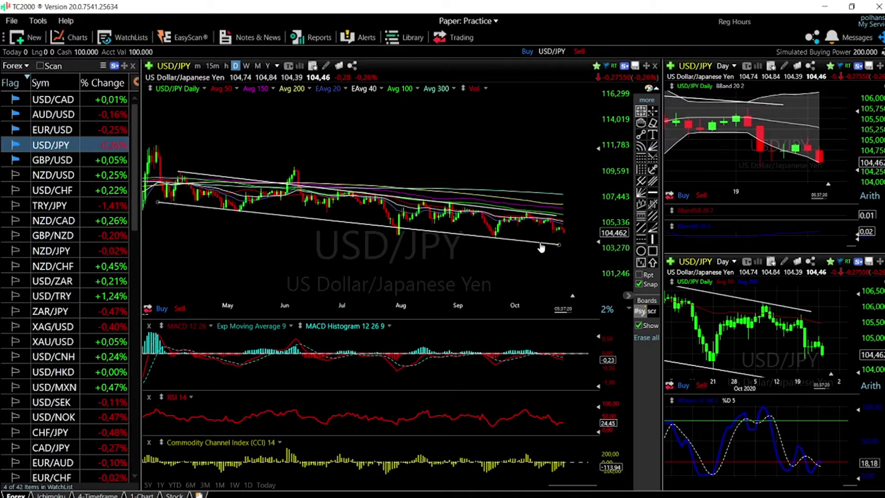
pyautogui.scroll(1, 551, 243)
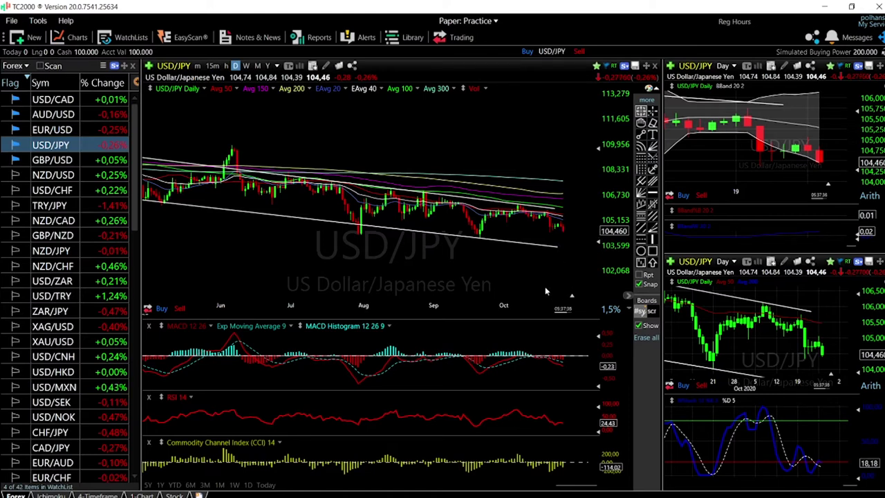
pyautogui.scroll(2, 551, 279)
pyautogui.scroll(2, 551, 276)
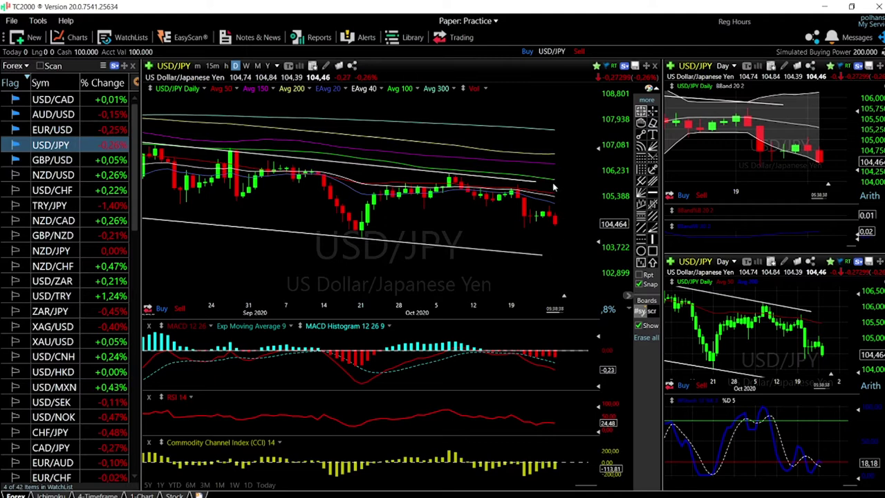
# Open the EUR/USD daily chart and draw a horizontal line across the recent October highs at about 1,1881
pyautogui.click(52, 130)
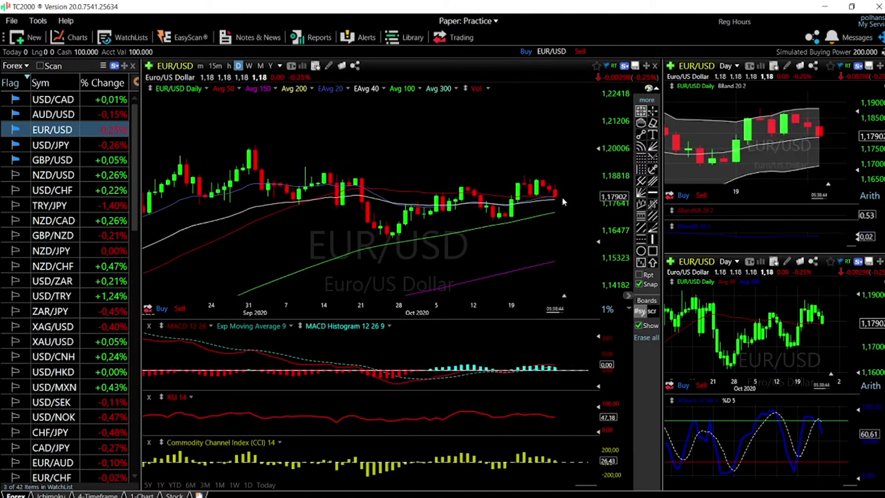
pyautogui.scroll(2, 549, 192)
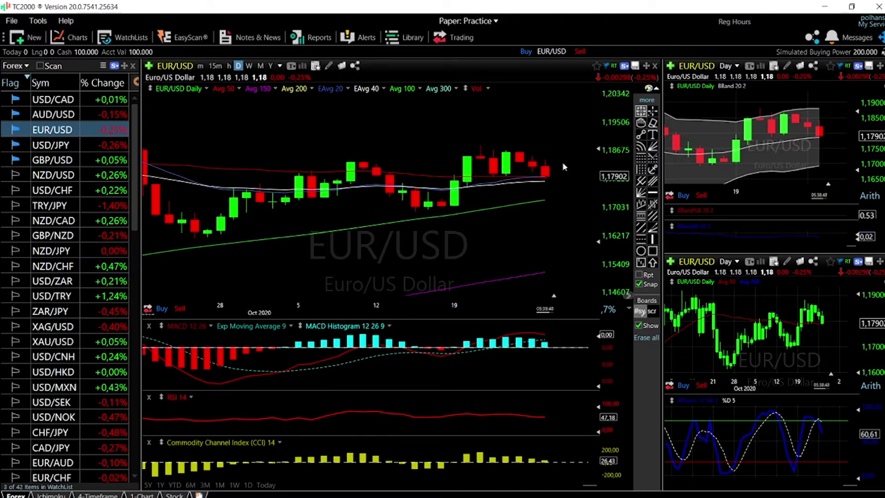
pyautogui.scroll(-3, 577, 193)
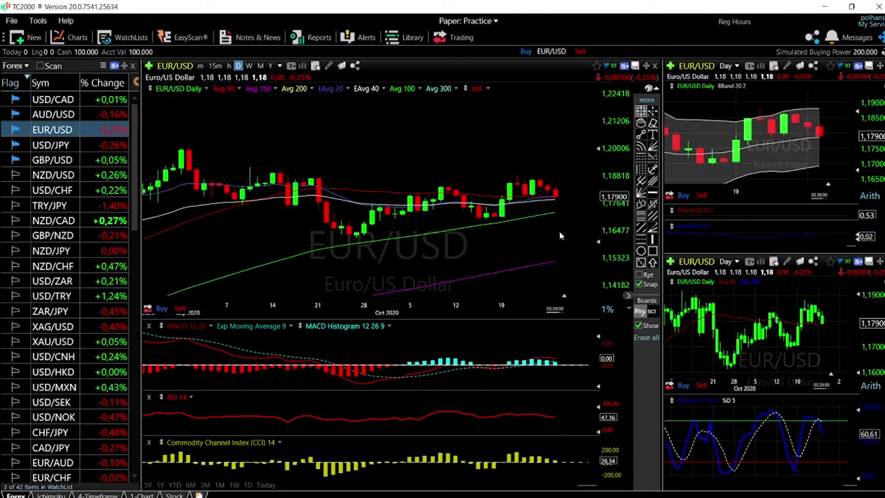
pyautogui.scroll(-2, 560, 236)
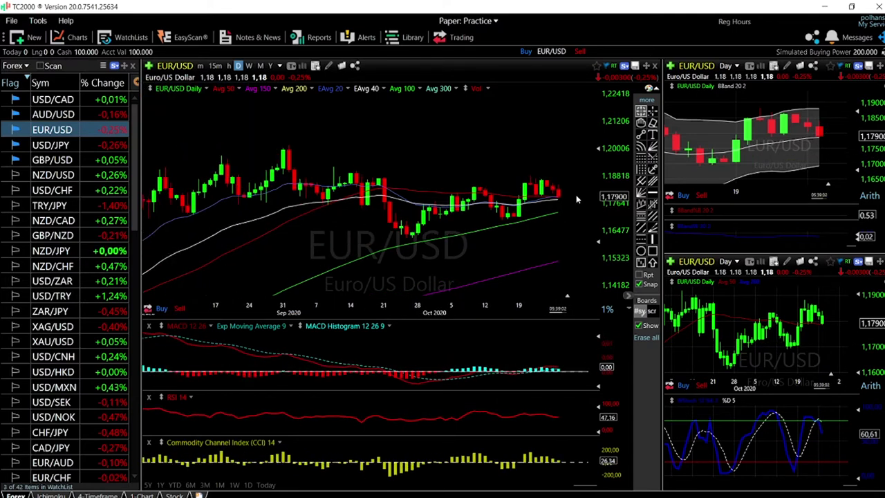
pyautogui.scroll(-2, 425, 183)
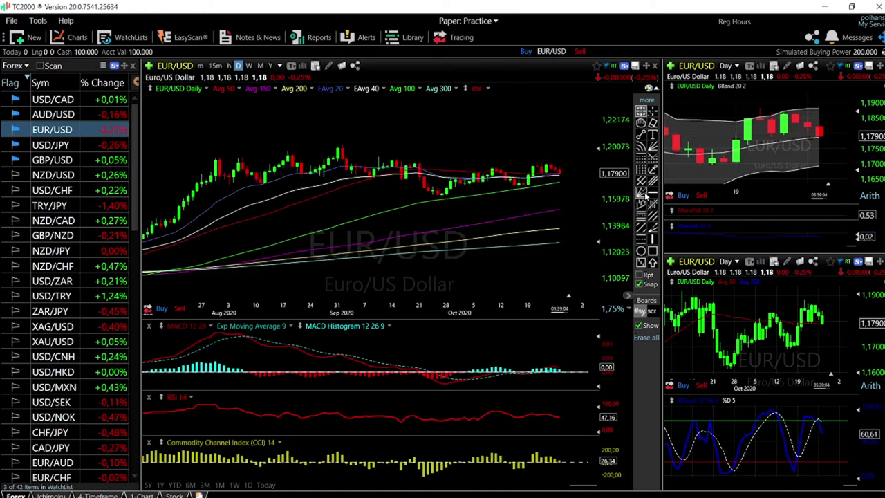
pyautogui.click(652, 195)
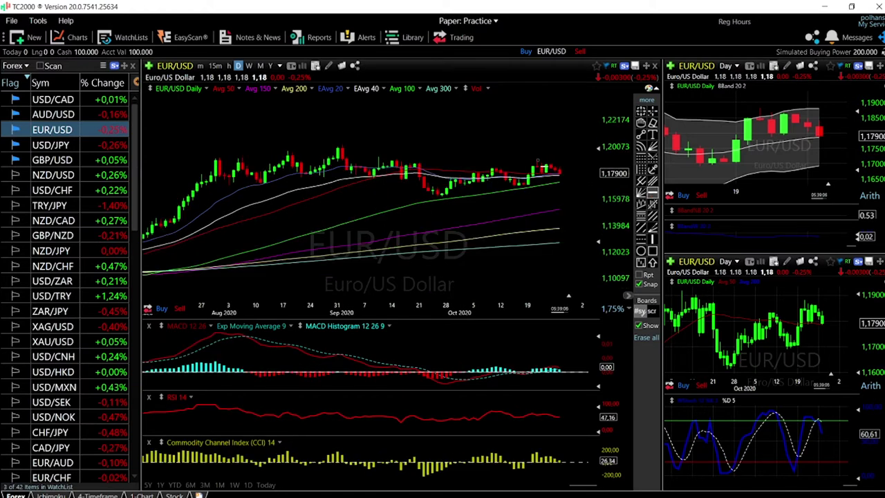
pyautogui.click(538, 161)
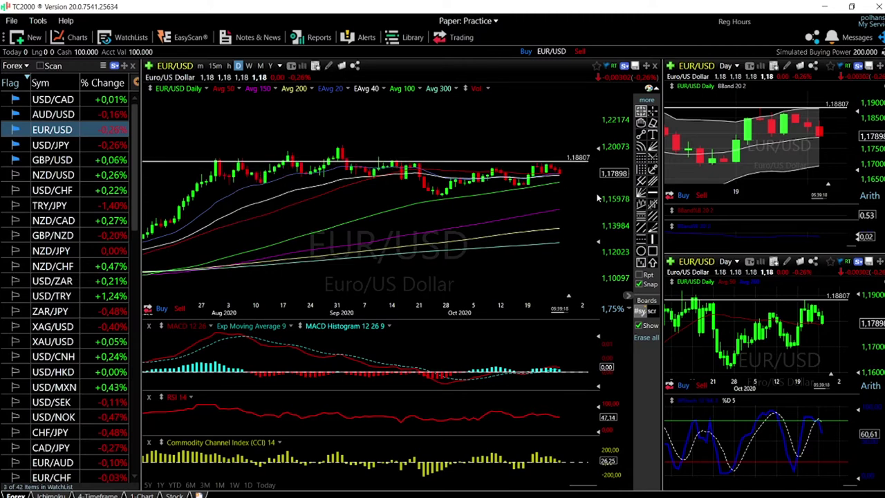
# Inspect the recent EUR/USD candles and read the chart values at the 100-period average on the latest candle
pyautogui.scroll(5, 580, 196)
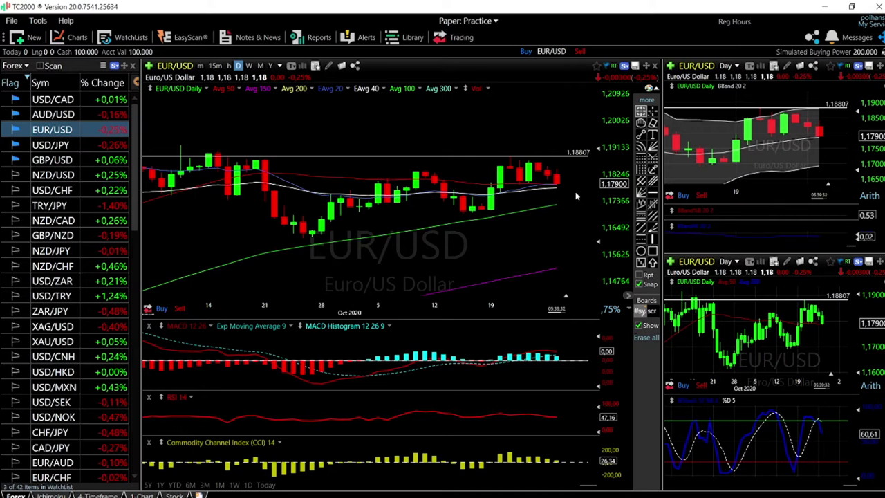
pyautogui.scroll(-2, 576, 196)
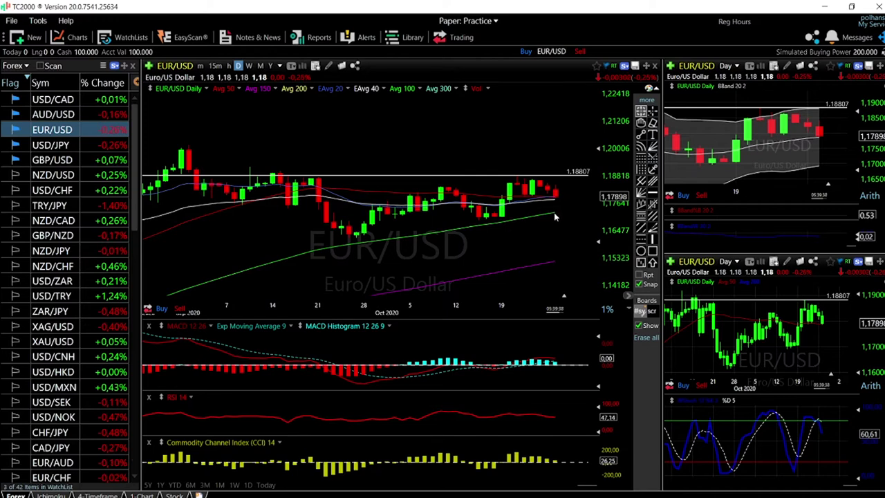
pyautogui.click(555, 216)
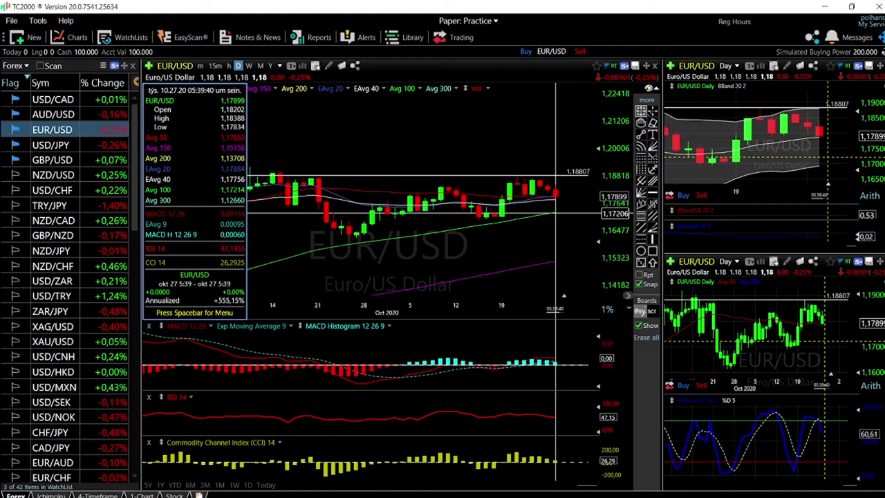
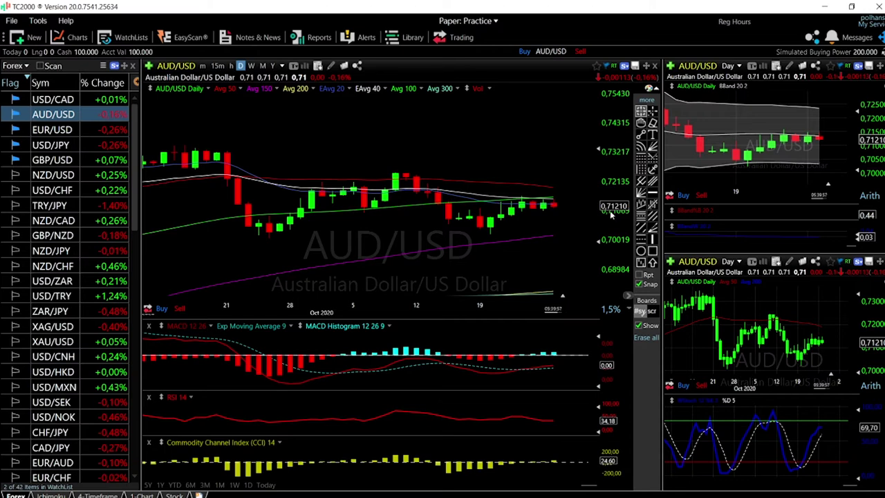
# Draw horizontal lines on the AUD/USD daily chart at about 0,7189 above the price and about 0,7016 below it
pyautogui.click(652, 193)
pyautogui.click(558, 186)
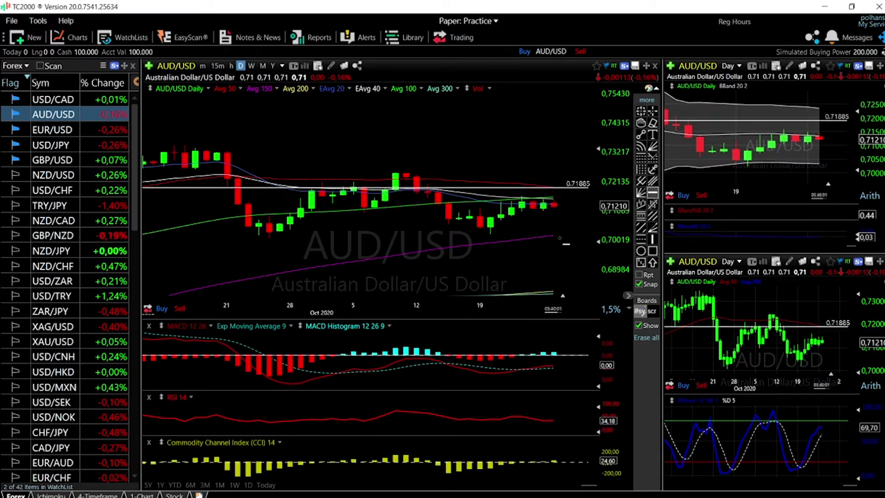
pyautogui.click(557, 231)
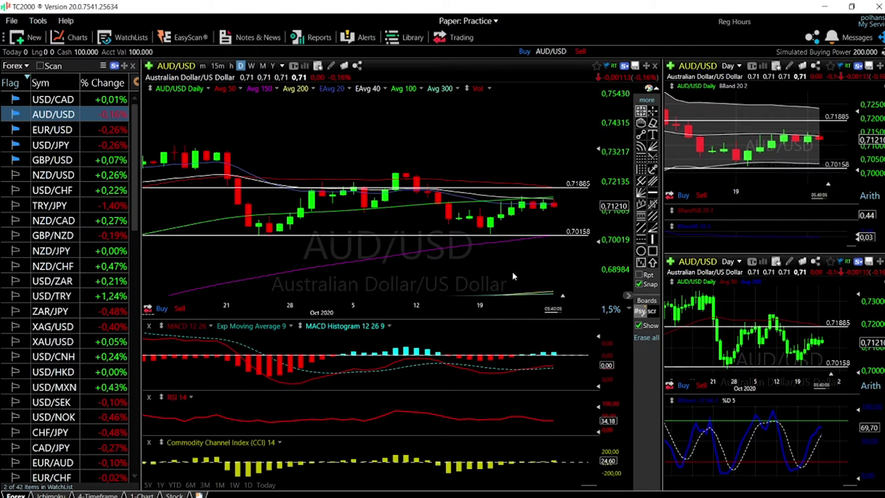
pyautogui.scroll(-2, 513, 277)
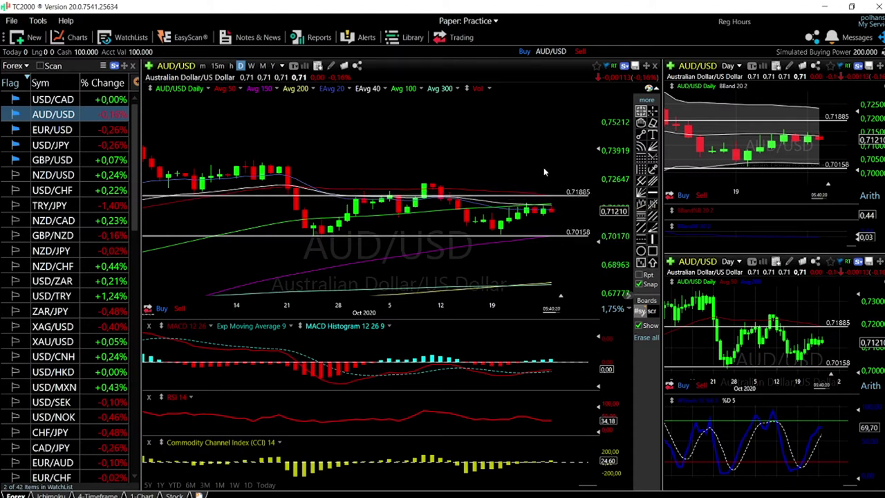
pyautogui.scroll(-5, 544, 168)
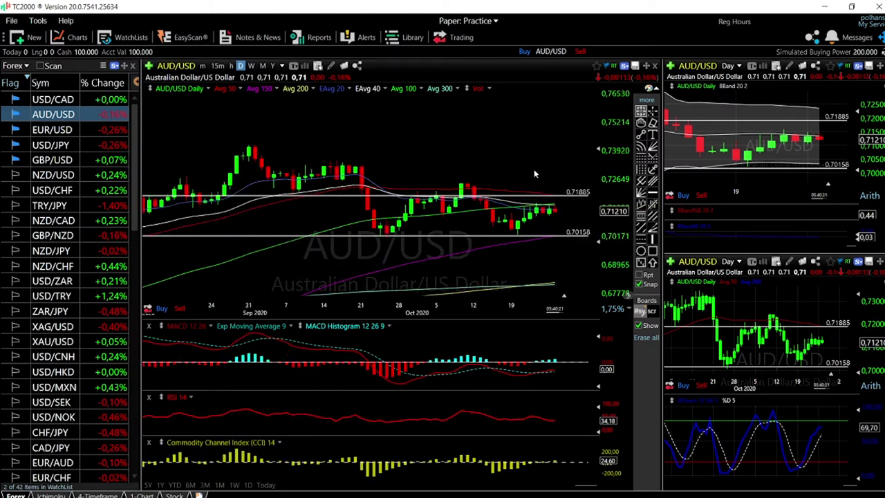
# Draw a rectangle on the AUD/USD daily chart around the September price range, just above the 0,71885 horizontal line
pyautogui.click(652, 251)
pyautogui.moveTo(302, 153)
pyautogui.mouseDown()
pyautogui.moveTo(446, 153)
pyautogui.moveTo(468, 181)
pyautogui.mouseUp()
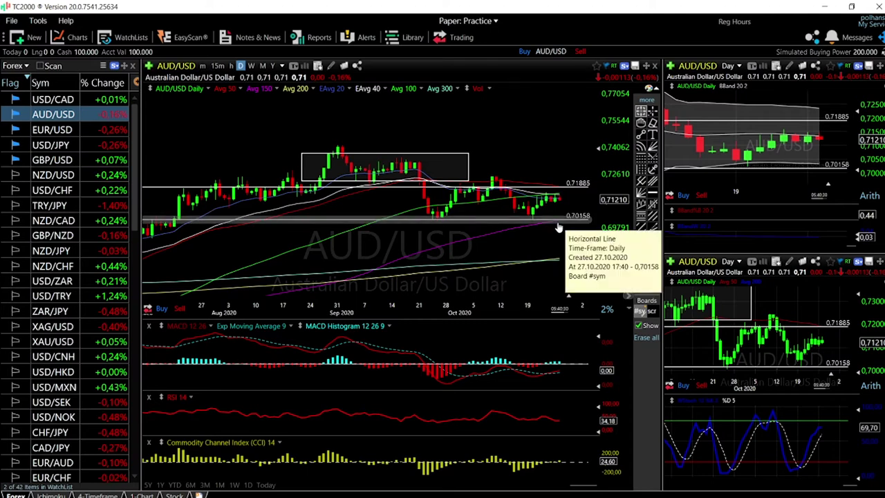
pyautogui.click(560, 260)
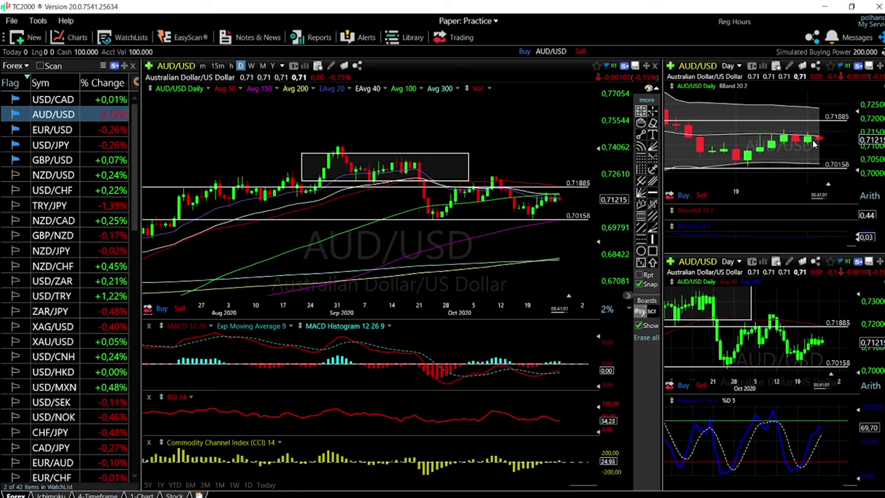
pyautogui.moveTo(815, 142); pyautogui.dragTo(835, 141)
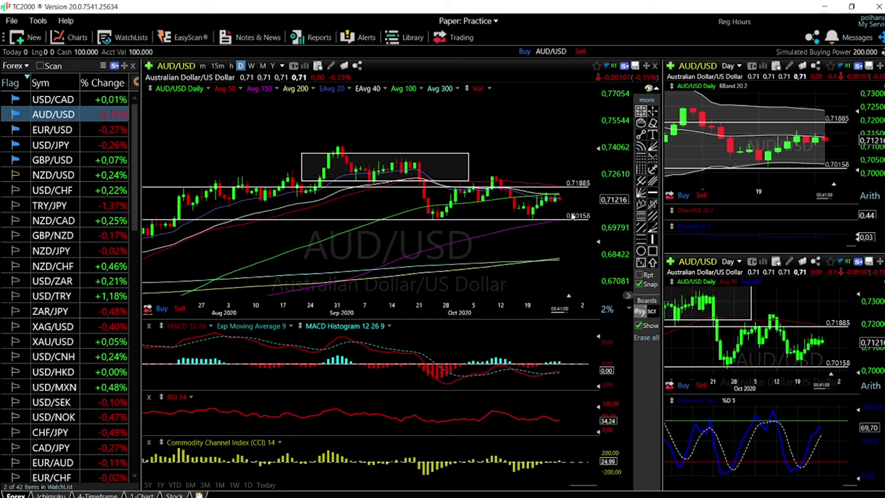
# Open the USD/CAD daily chart and read the chart values at the 100-period average on the latest candle
pyautogui.click(62, 101)
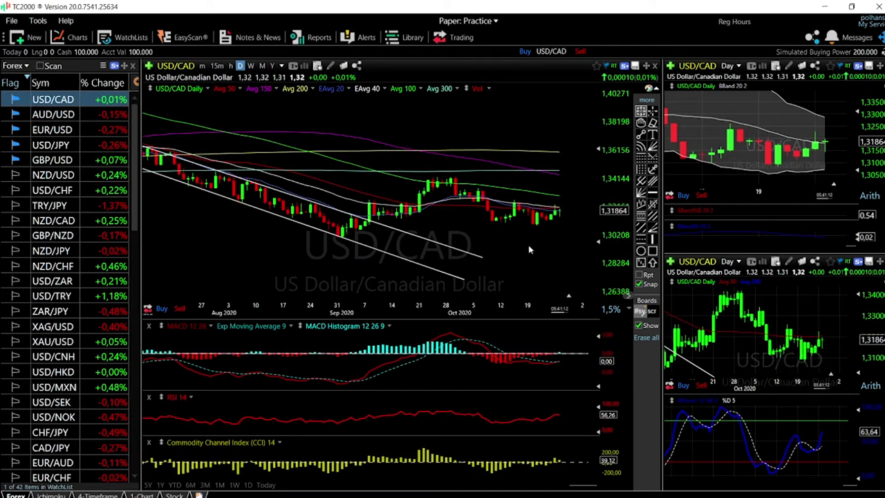
pyautogui.scroll(2, 545, 247)
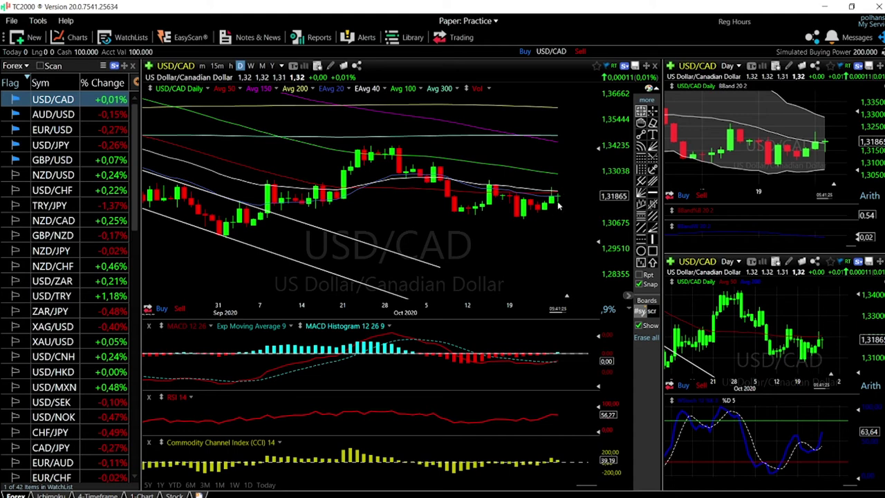
pyautogui.click(558, 175)
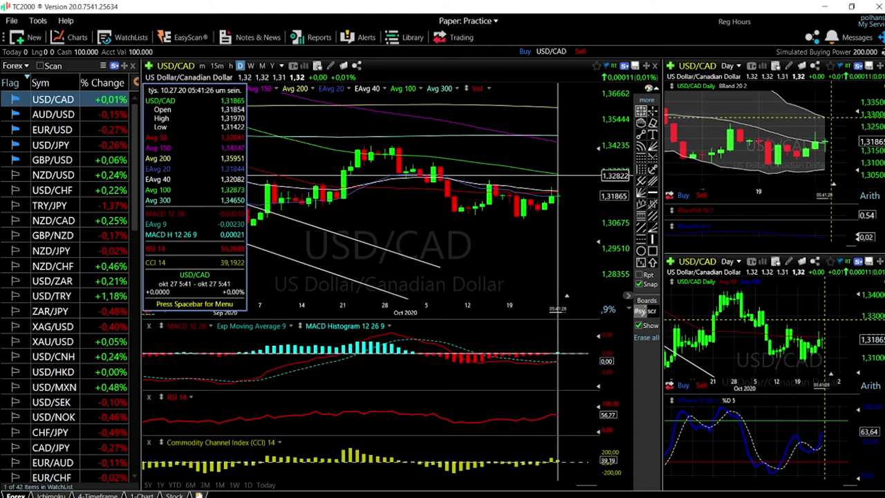
pyautogui.click(558, 174)
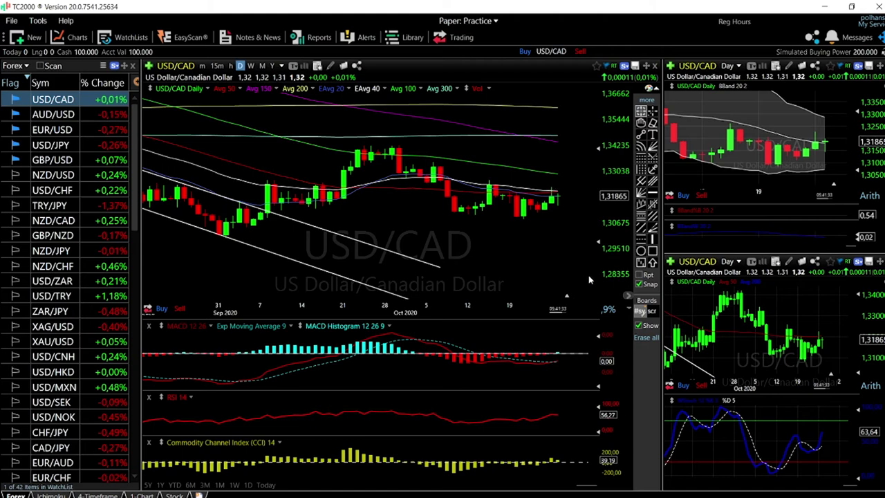
# Examine the USD/CAD daily price action since the summer in relation to the descending channel and the moving averages
pyautogui.scroll(-2, 581, 235)
pyautogui.scroll(-1, 589, 234)
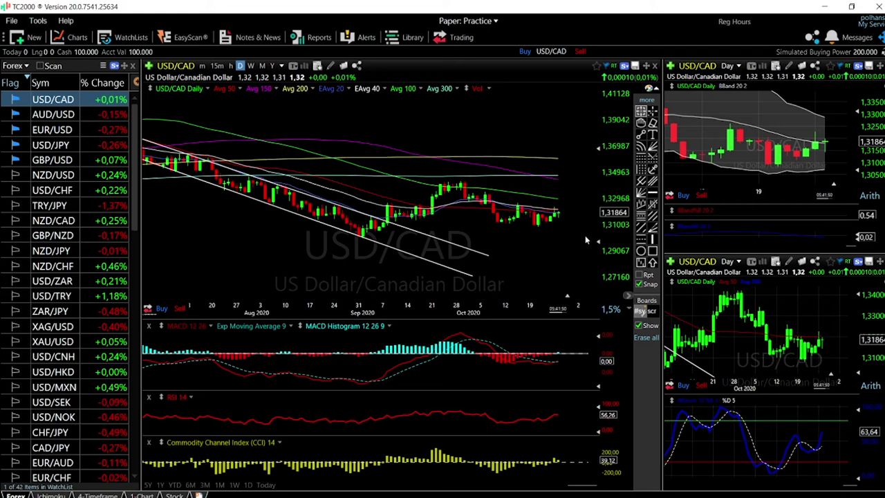
pyautogui.scroll(-1, 585, 236)
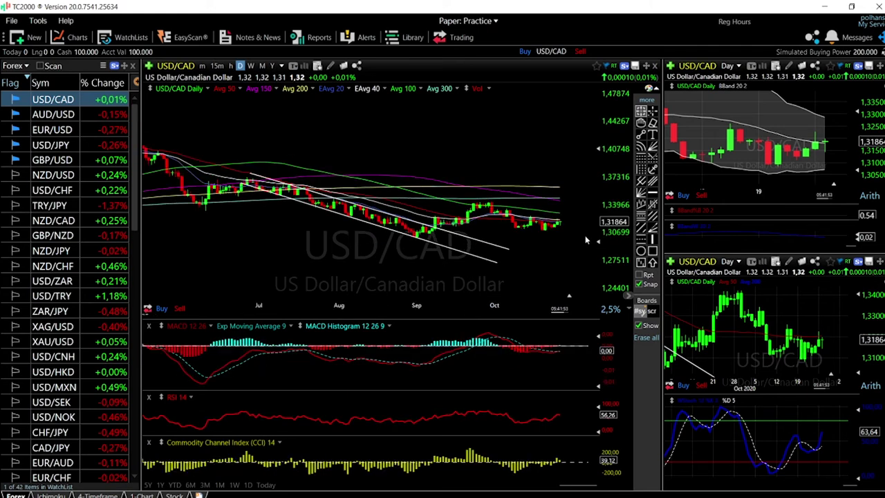
pyautogui.scroll(1, 585, 239)
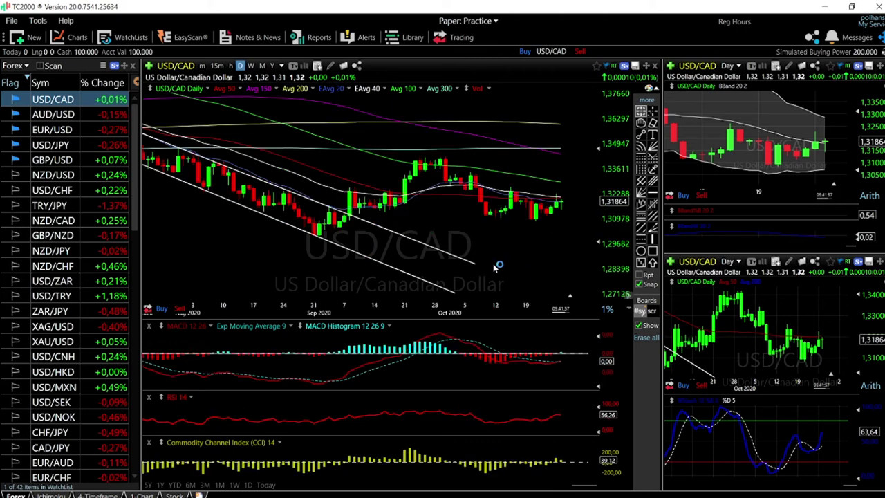
pyautogui.click(281, 187)
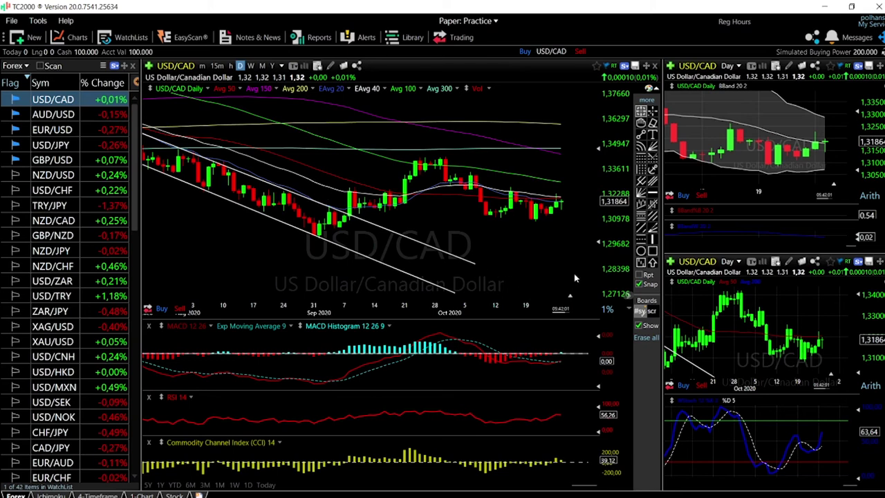